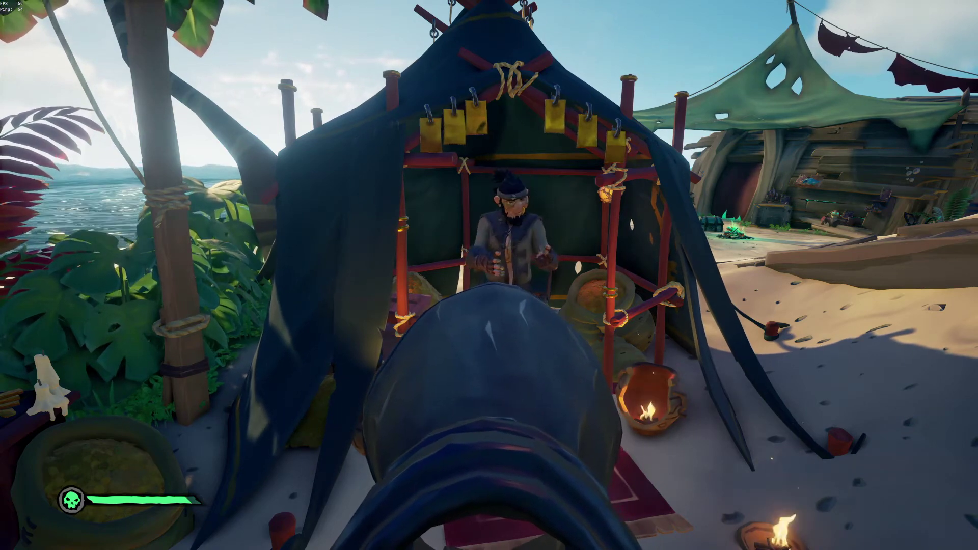
Switch held items in-game, then pick NVIDIA Broadcast in the classic Sound panel's Recording list
key("2")
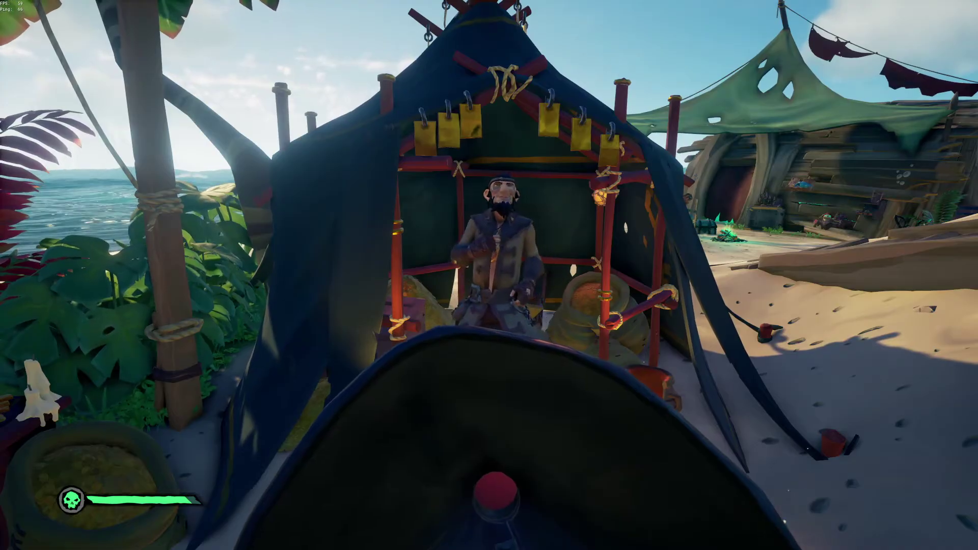
key("1")
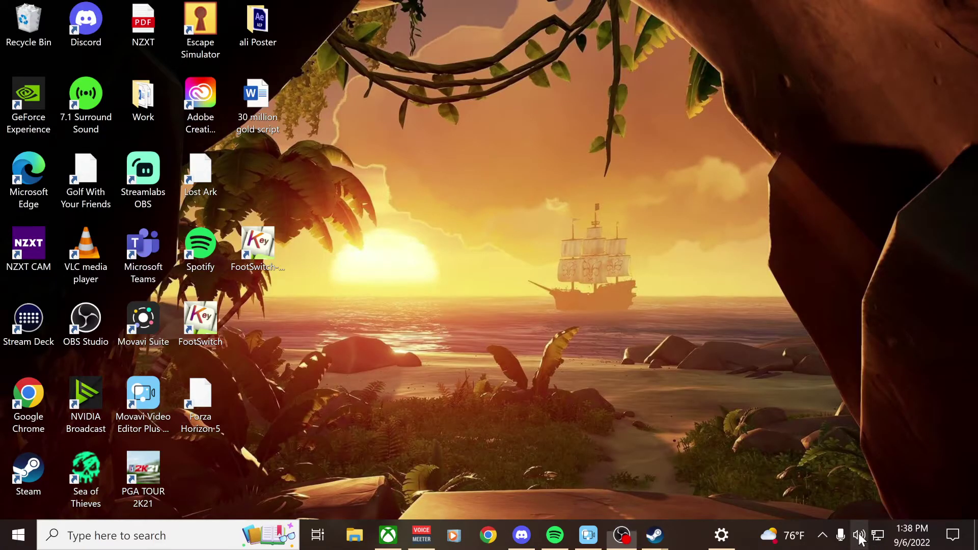
right_click(861, 539)
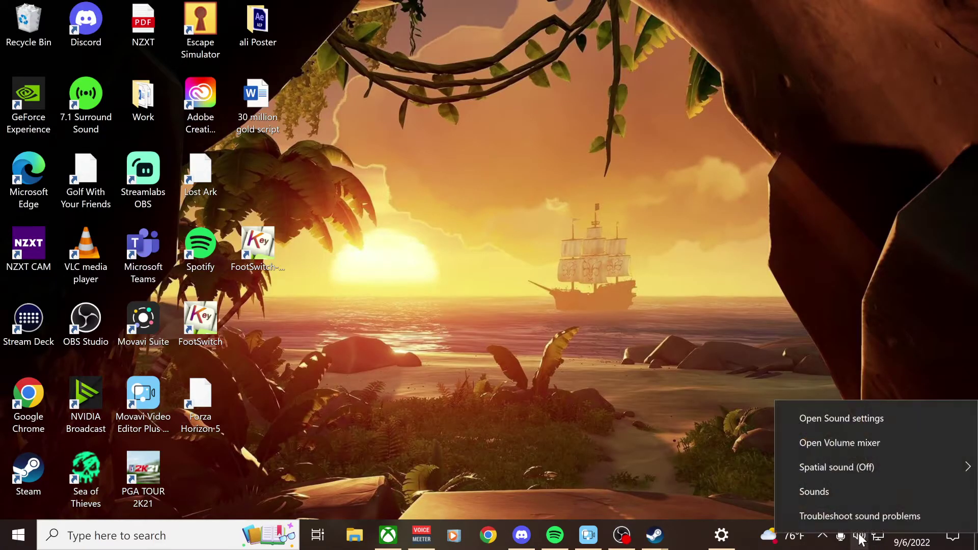
left_click(838, 493)
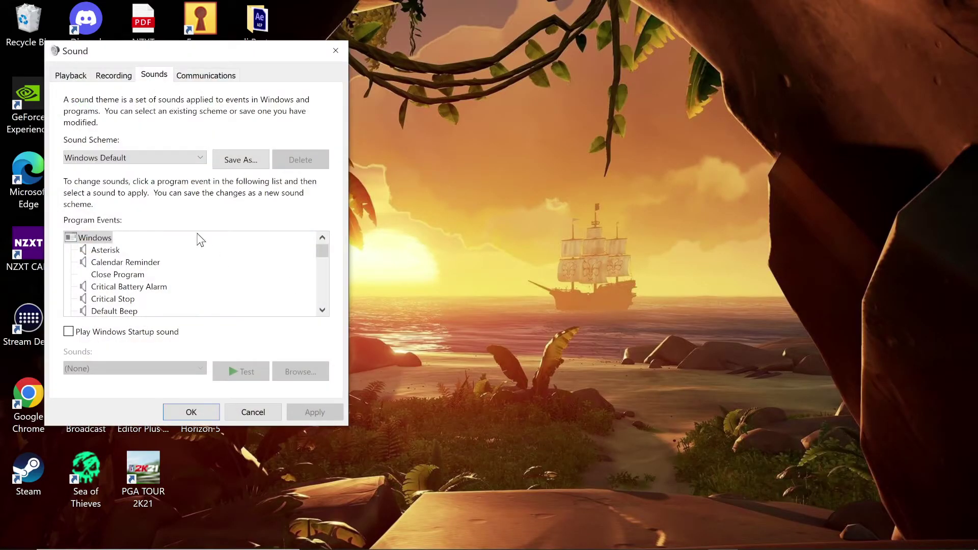
left_click(109, 77)
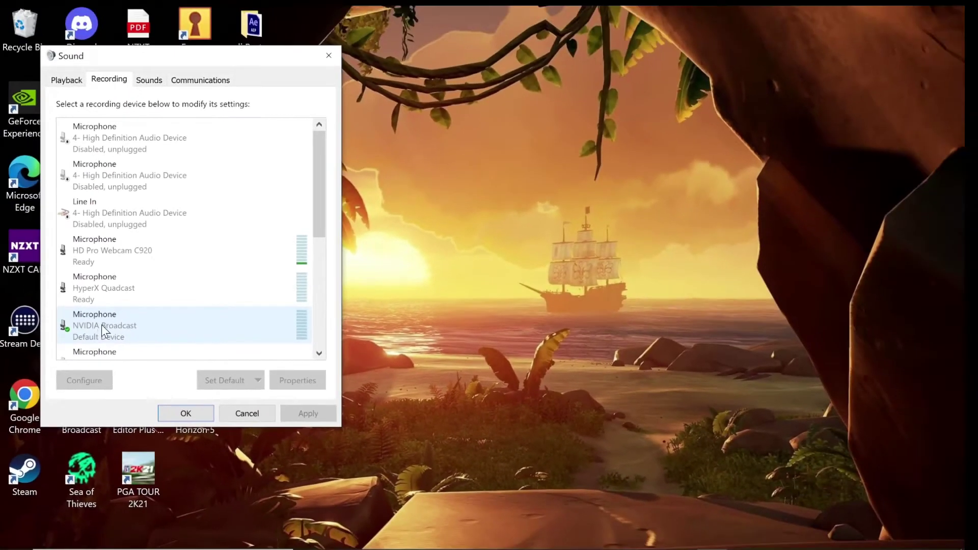
left_click(143, 316)
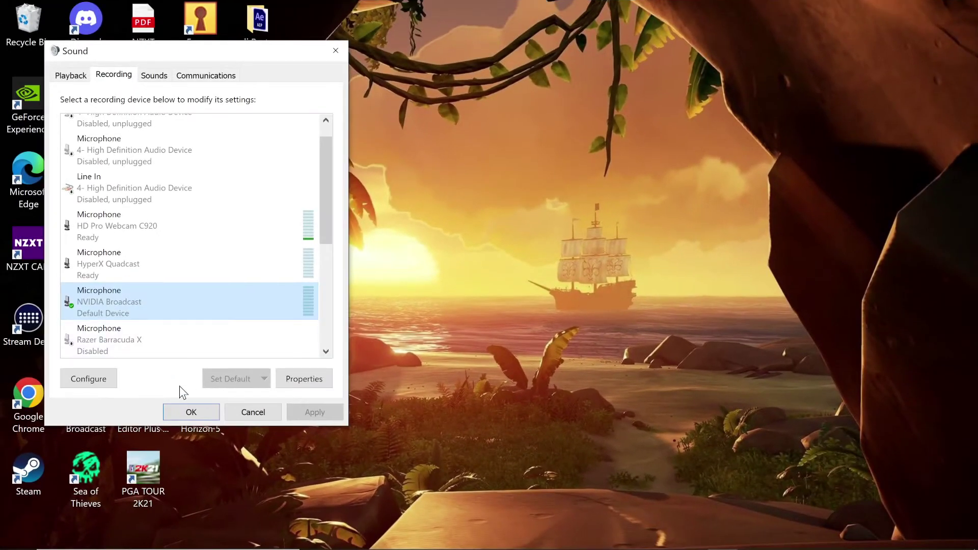
left_click(191, 412)
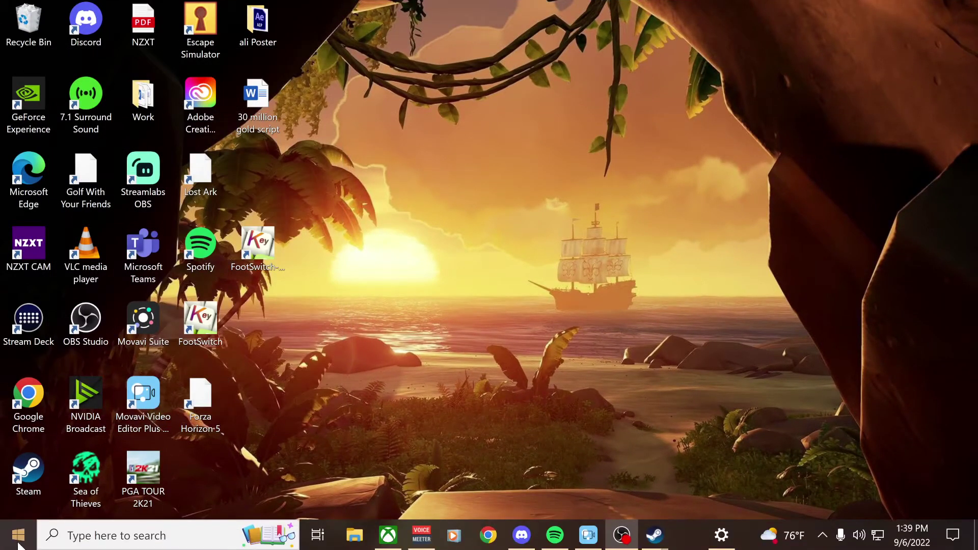
Go to Windows Settings' Sound page and expand the 'Choose your input device' list
left_click(19, 537)
left_click(22, 468)
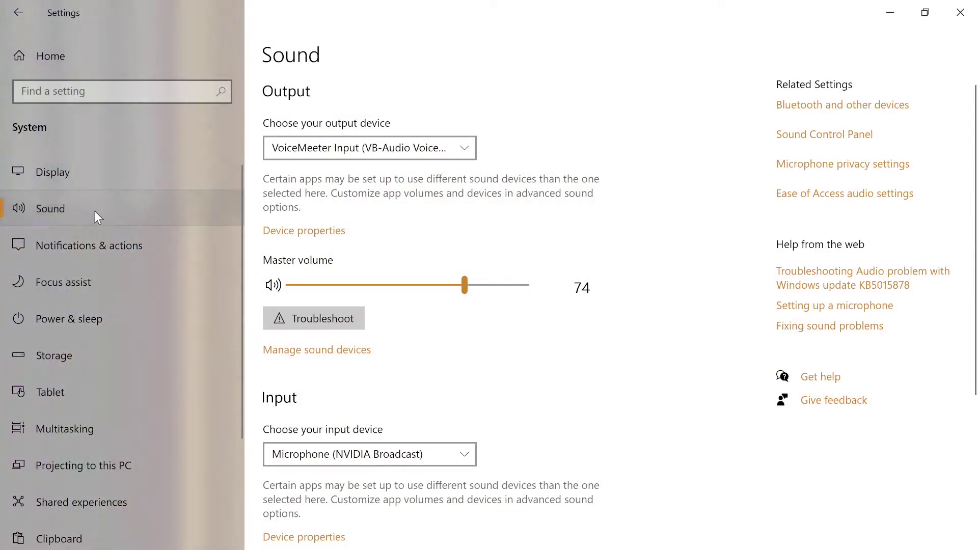
left_click(94, 211)
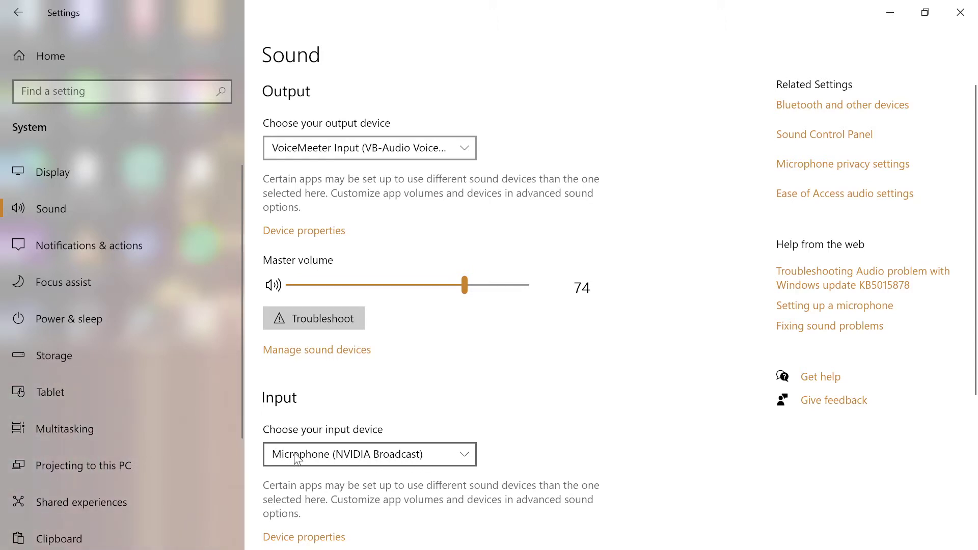
left_click(411, 460)
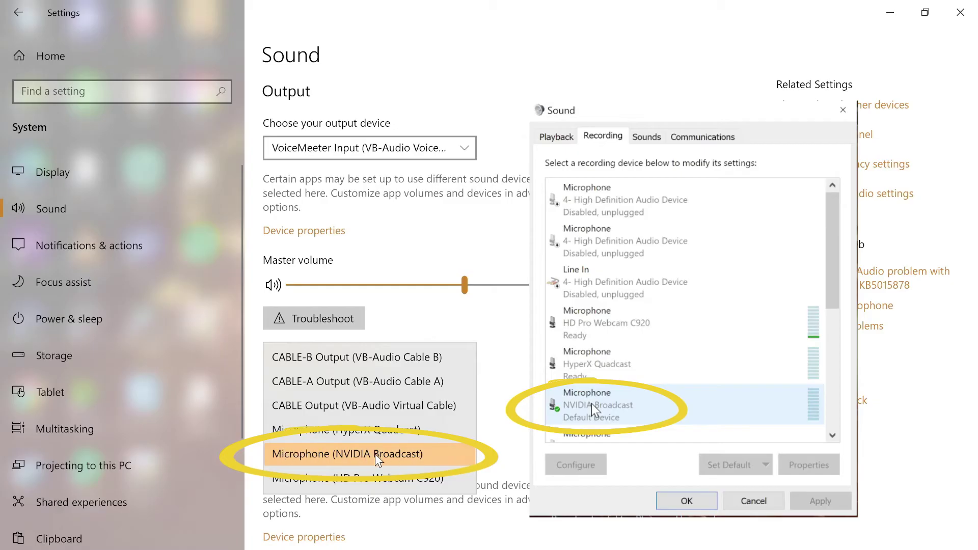
Select Microphone (NVIDIA Broadcast) from the input device dropdown
left_click(356, 457)
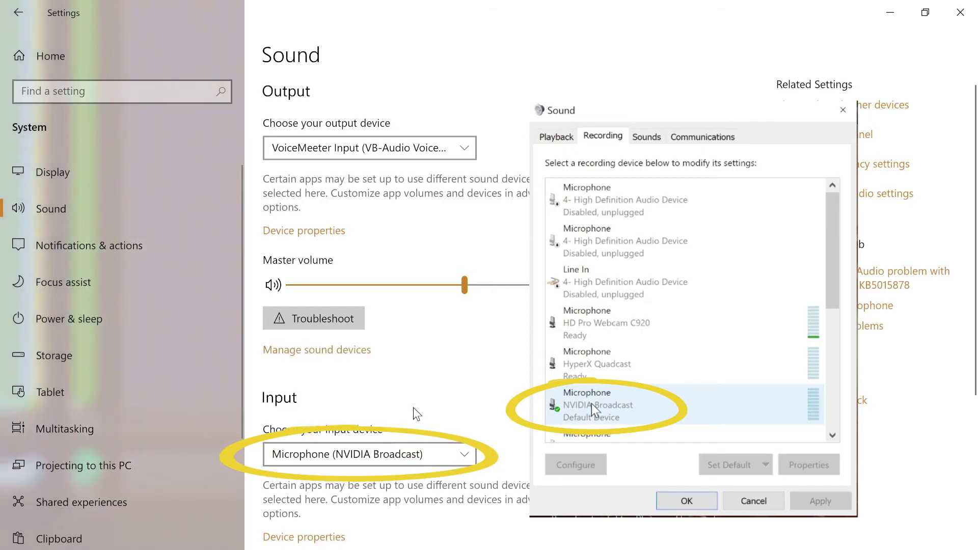